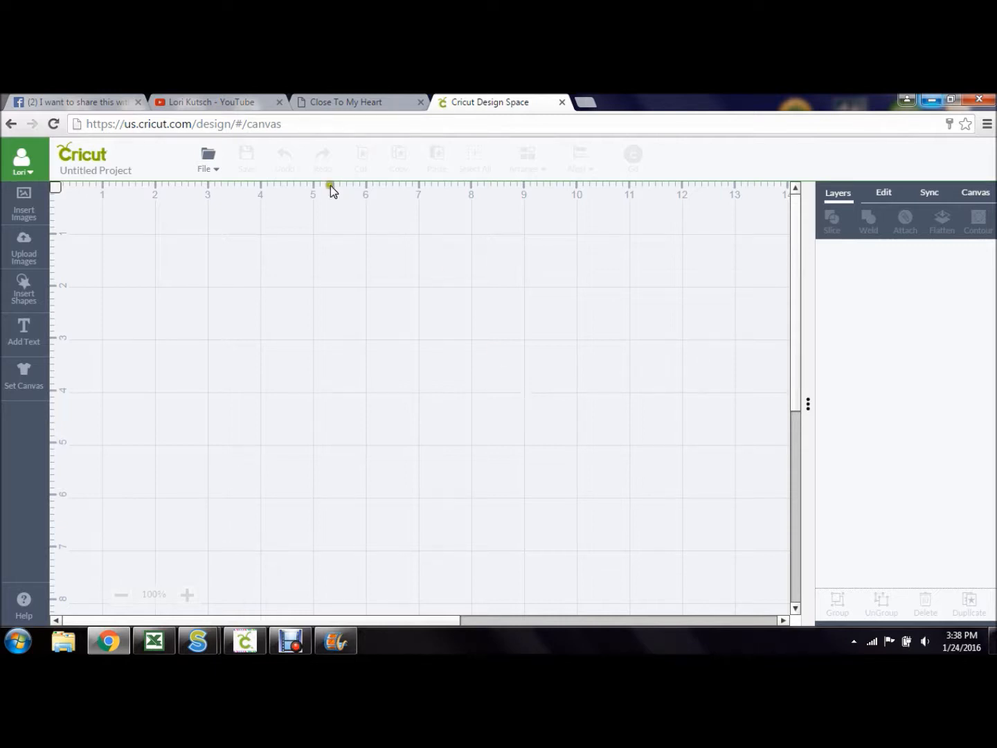
Insert the subscribed heart card and envelope image and place it at the canvas's upper-left corner, within the first 3 inches
{"action": "left_click", "coordinate": [27, 218]}
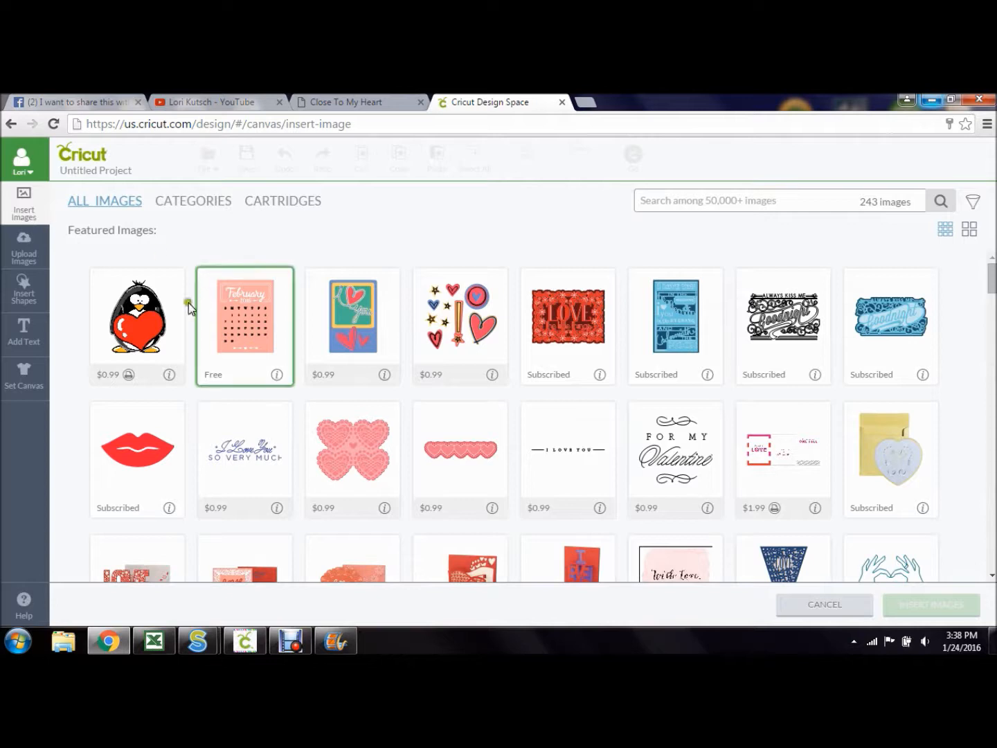
{"action": "left_click", "coordinate": [149, 326]}
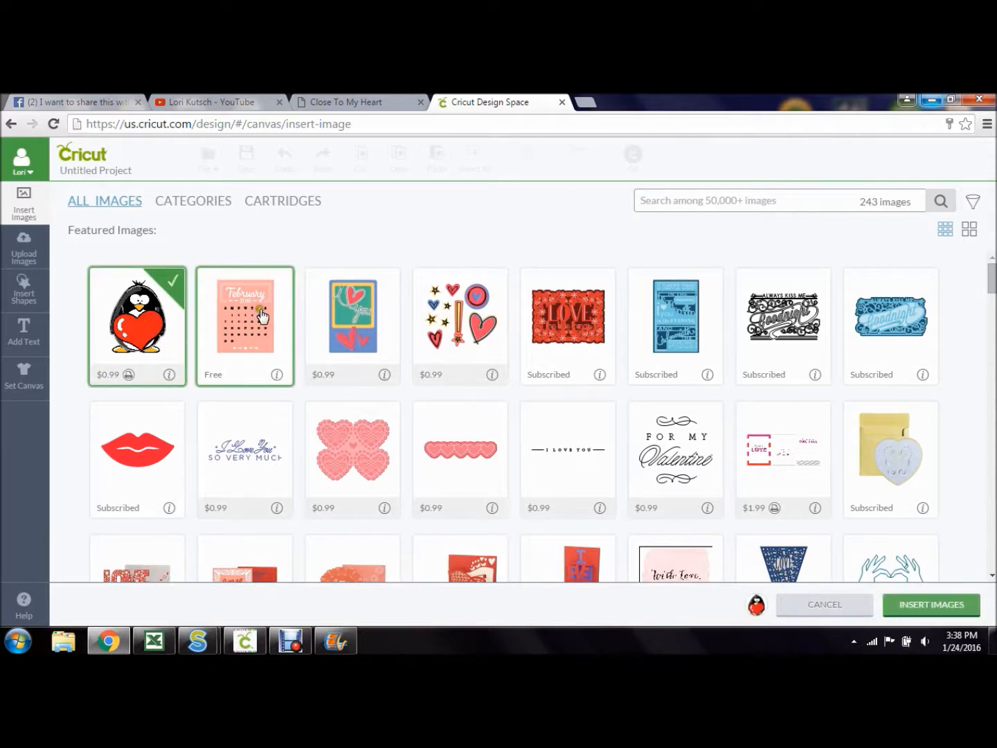
{"action": "left_click", "coordinate": [174, 290]}
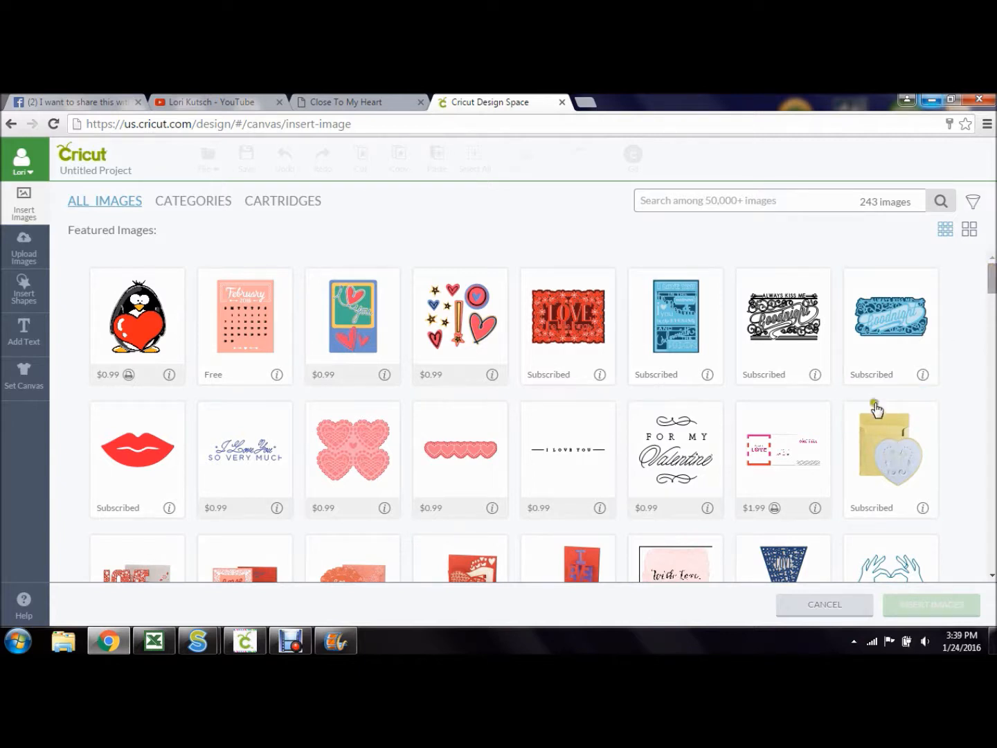
{"action": "left_click", "coordinate": [884, 444]}
{"action": "left_click", "coordinate": [815, 508]}
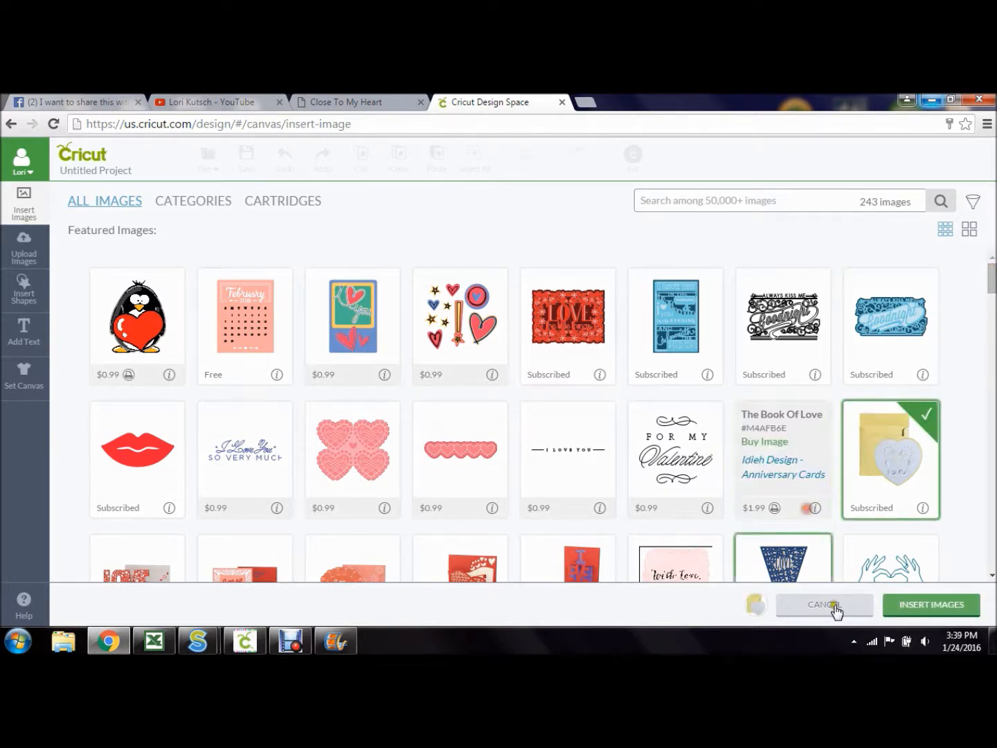
{"action": "left_click", "coordinate": [908, 604]}
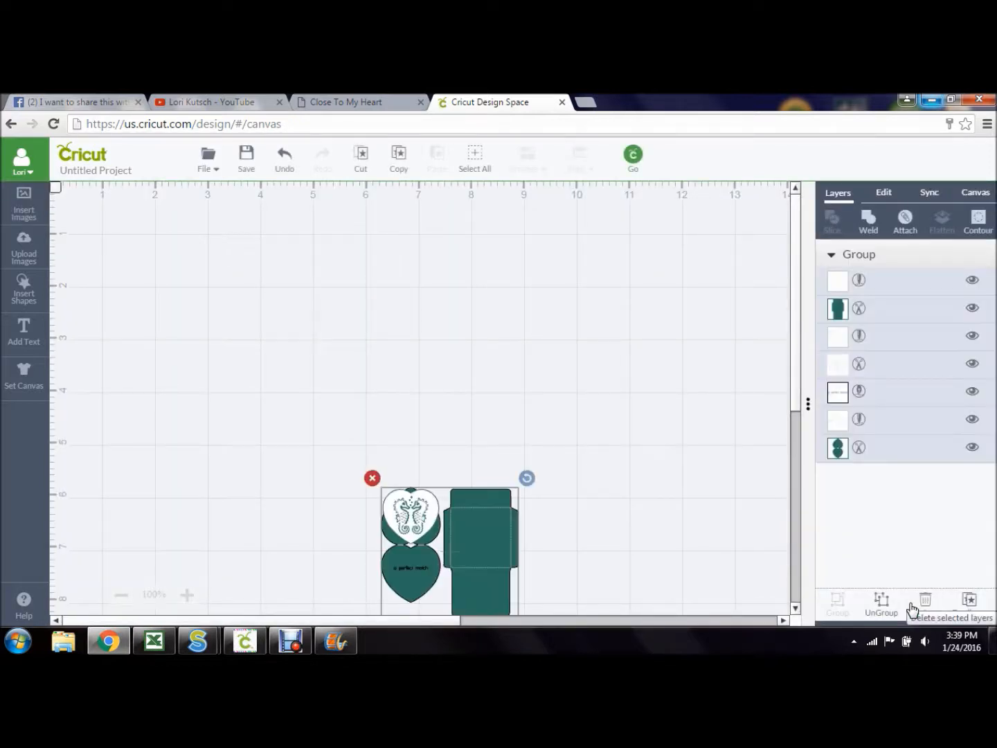
{"action": "left_click_drag", "start_coordinate": [489, 528], "coordinate": [194, 241]}
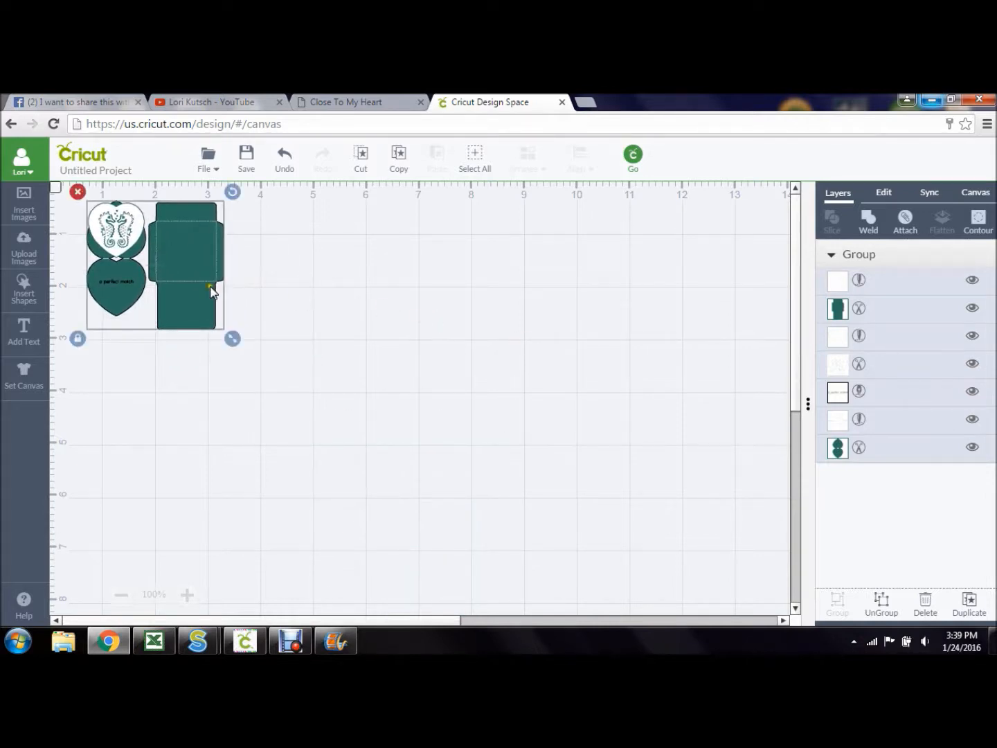
{"action": "mouse_move", "coordinate": [190, 260]}
{"action": "left_mouse_down"}
{"action": "mouse_move", "coordinate": [387, 282]}
{"action": "mouse_move", "coordinate": [460, 262]}
{"action": "mouse_move", "coordinate": [703, 259]}
{"action": "mouse_move", "coordinate": [739, 272]}
{"action": "mouse_move", "coordinate": [527, 325]}
{"action": "mouse_move", "coordinate": [509, 447]}
{"action": "mouse_move", "coordinate": [190, 338]}
{"action": "mouse_move", "coordinate": [170, 264]}
{"action": "mouse_move", "coordinate": [179, 261]}
{"action": "left_mouse_up"}
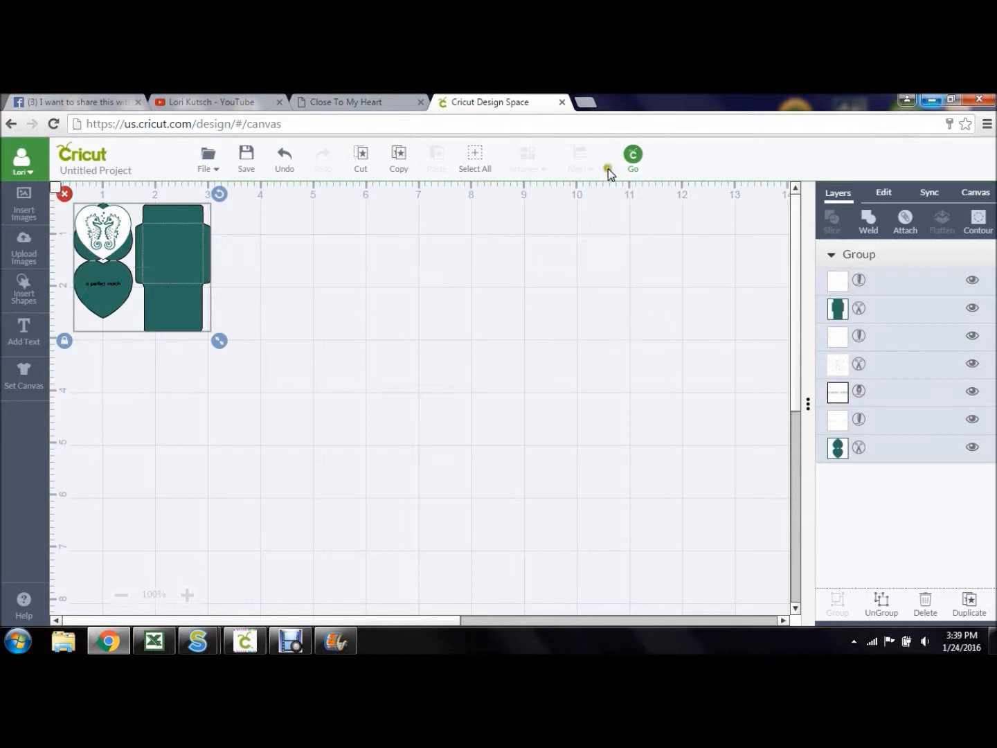
Open the mat preview and compare the pieces laid out on the green mat and the white mat
{"action": "left_click", "coordinate": [632, 166]}
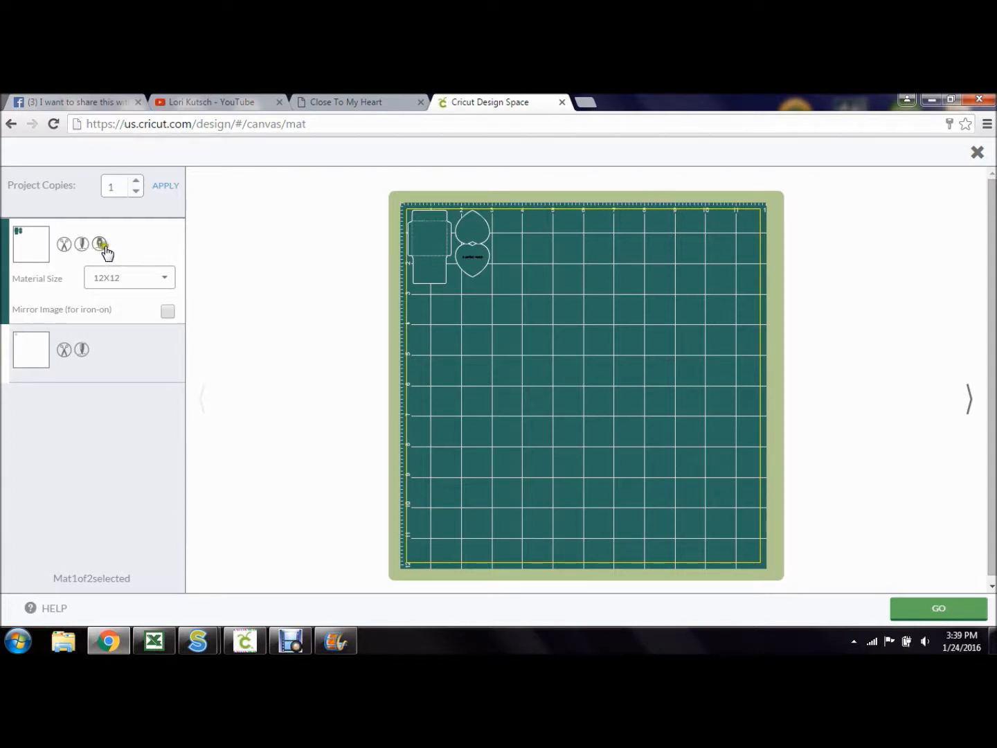
{"action": "left_click", "coordinate": [128, 354]}
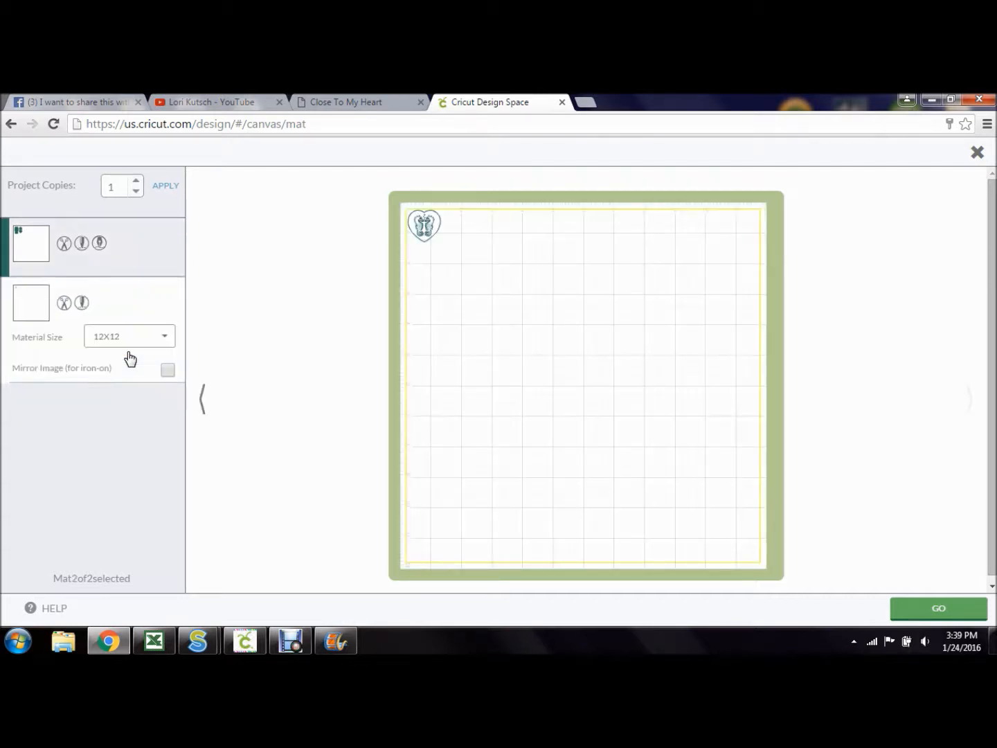
{"action": "left_click", "coordinate": [122, 252]}
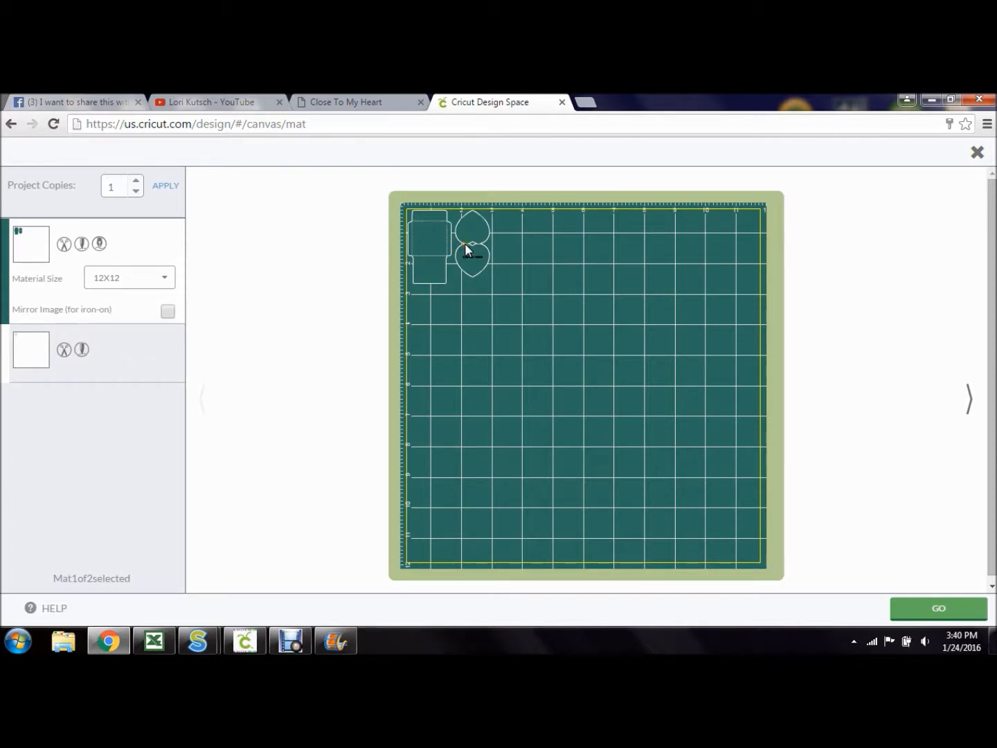
Reposition the envelope and double-heart card on the green mat, ending side by side near its top, around the 5 and 6.5 inch marks
{"action": "left_click_drag", "start_coordinate": [465, 243], "coordinate": [721, 521]}
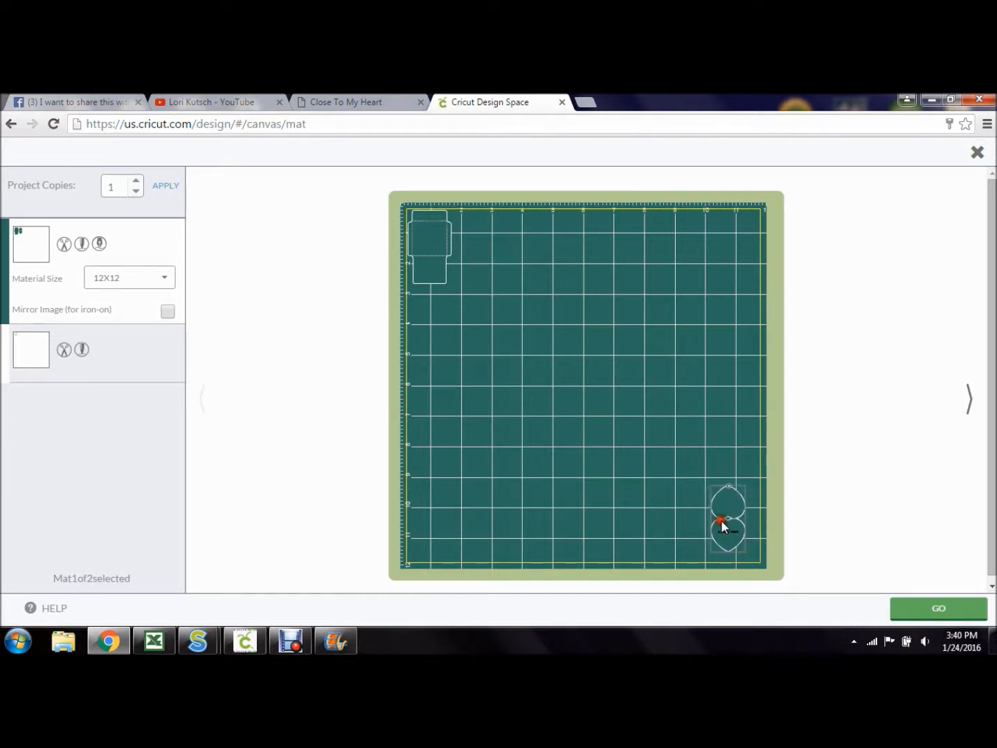
{"action": "left_click_drag", "start_coordinate": [427, 226], "coordinate": [676, 529]}
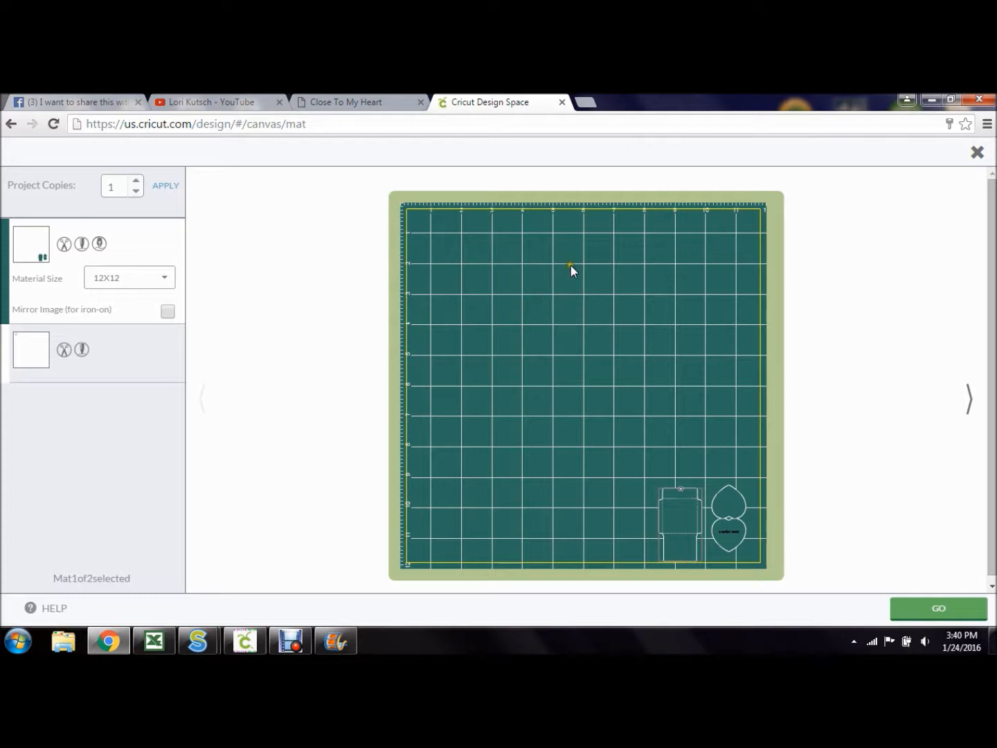
{"action": "left_click_drag", "start_coordinate": [674, 534], "coordinate": [555, 277]}
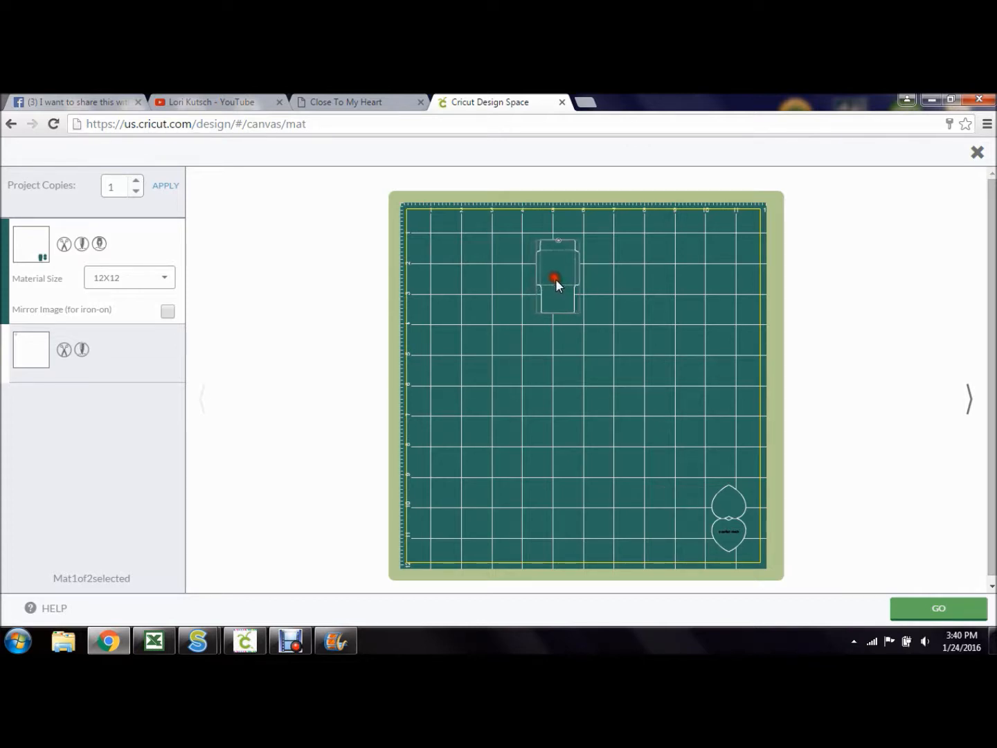
{"action": "left_click_drag", "start_coordinate": [726, 516], "coordinate": [601, 266]}
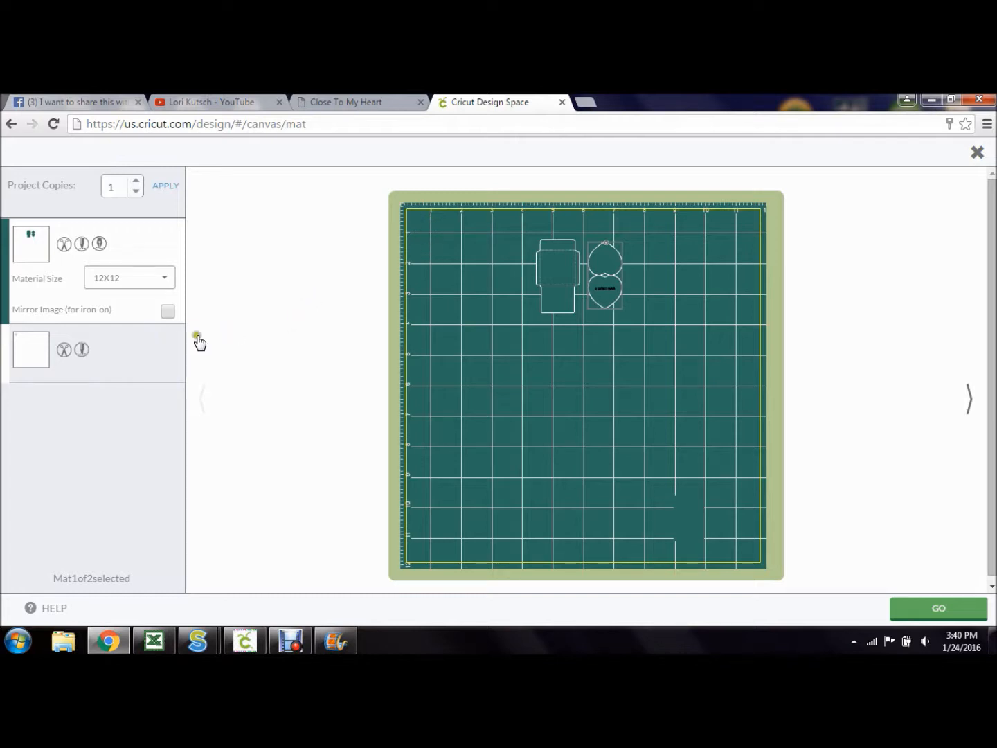
Move the seahorse heart on the white mat to its upper-right area, near the 10 inch mark
{"action": "left_click", "coordinate": [134, 356]}
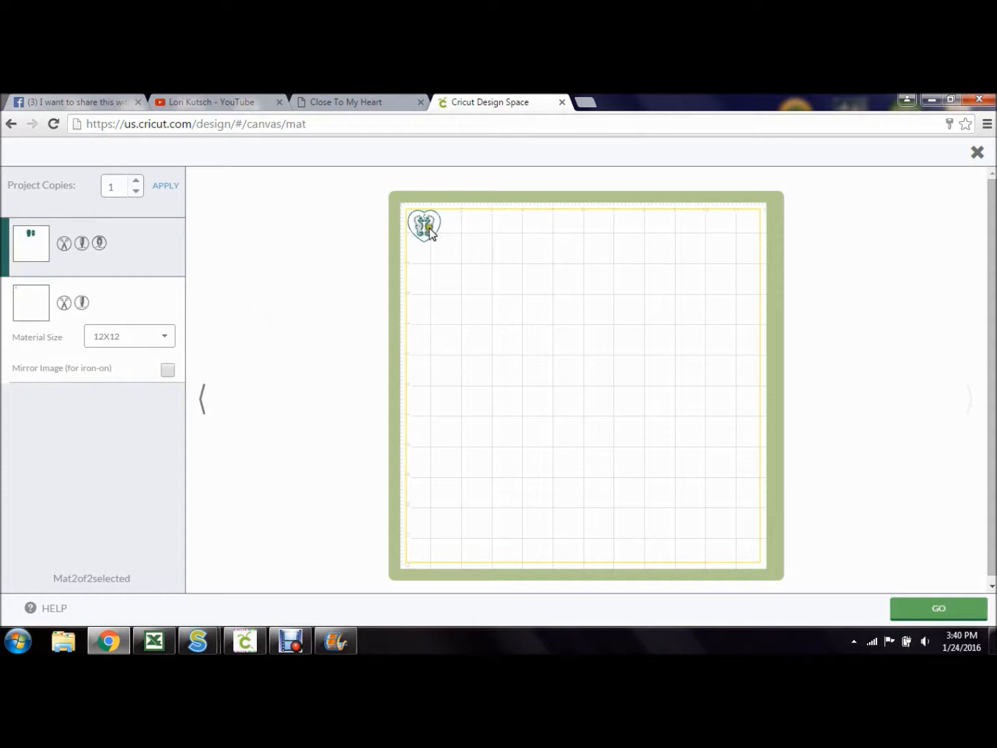
{"action": "left_click", "coordinate": [143, 264]}
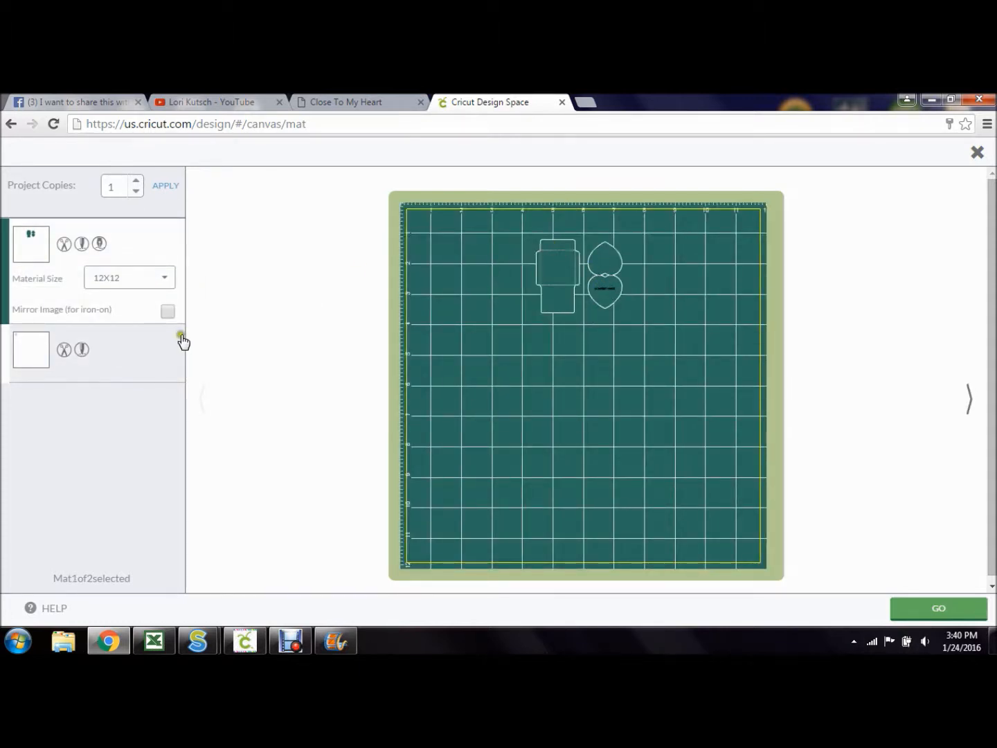
{"action": "left_click", "coordinate": [144, 352]}
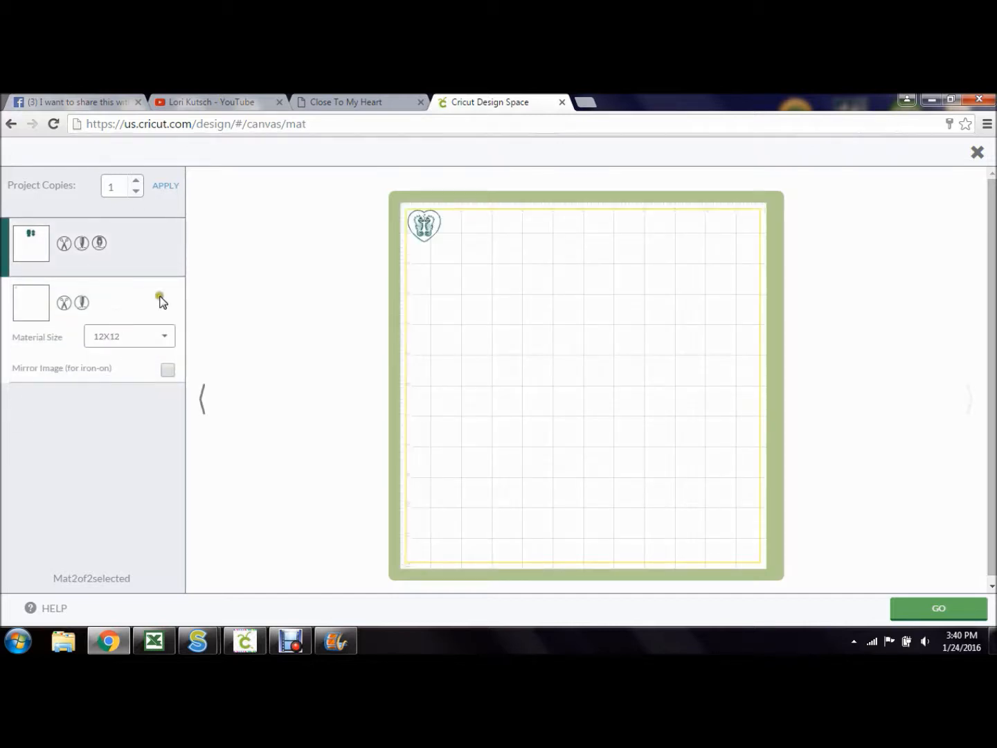
{"action": "left_click_drag", "start_coordinate": [427, 225], "coordinate": [709, 239]}
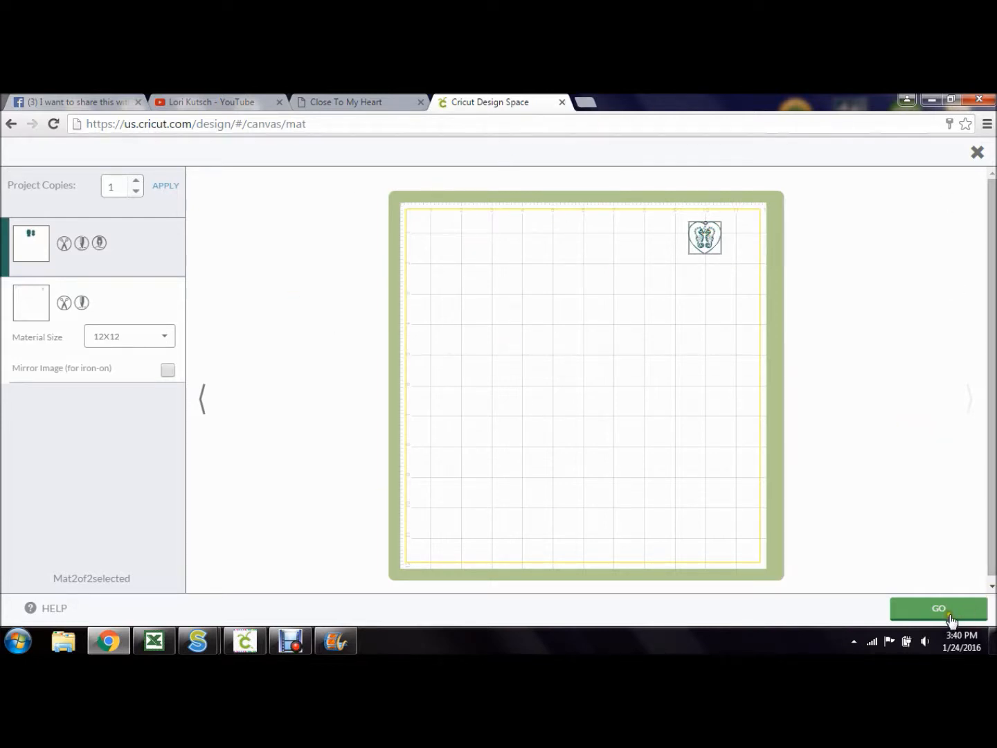
{"action": "mouse_move", "coordinate": [710, 236]}
{"action": "left_mouse_down"}
{"action": "mouse_move", "coordinate": [695, 232]}
{"action": "mouse_move", "coordinate": [706, 237]}
{"action": "left_mouse_up"}
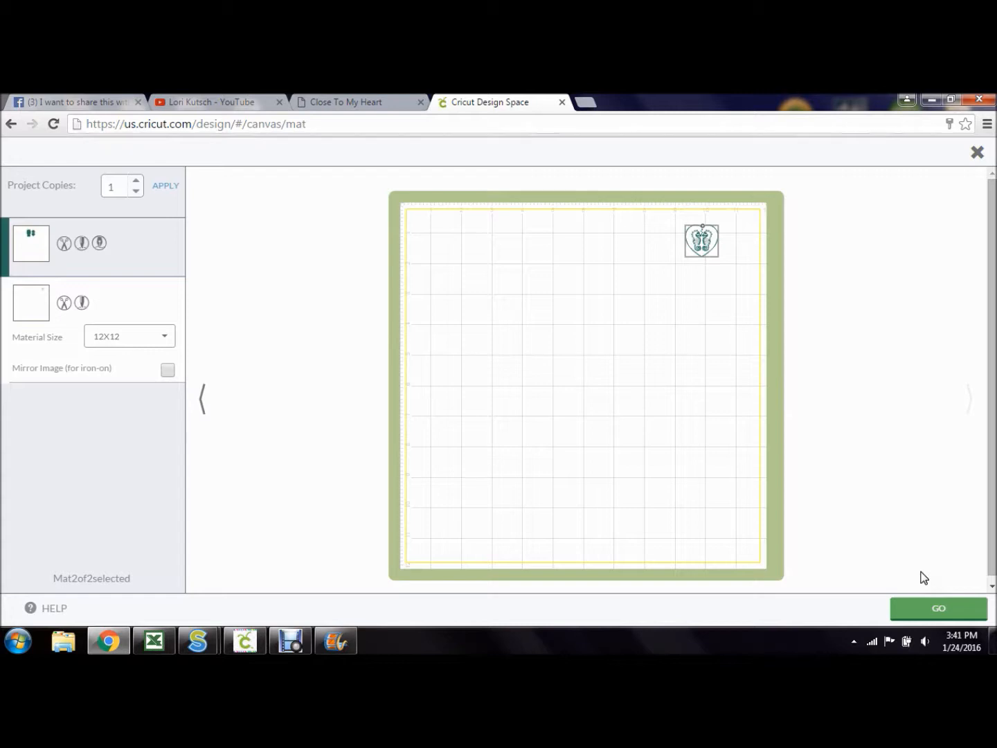
Leave the mat preview and delete the heart card and envelope group from the canvas
{"action": "left_click", "coordinate": [981, 153]}
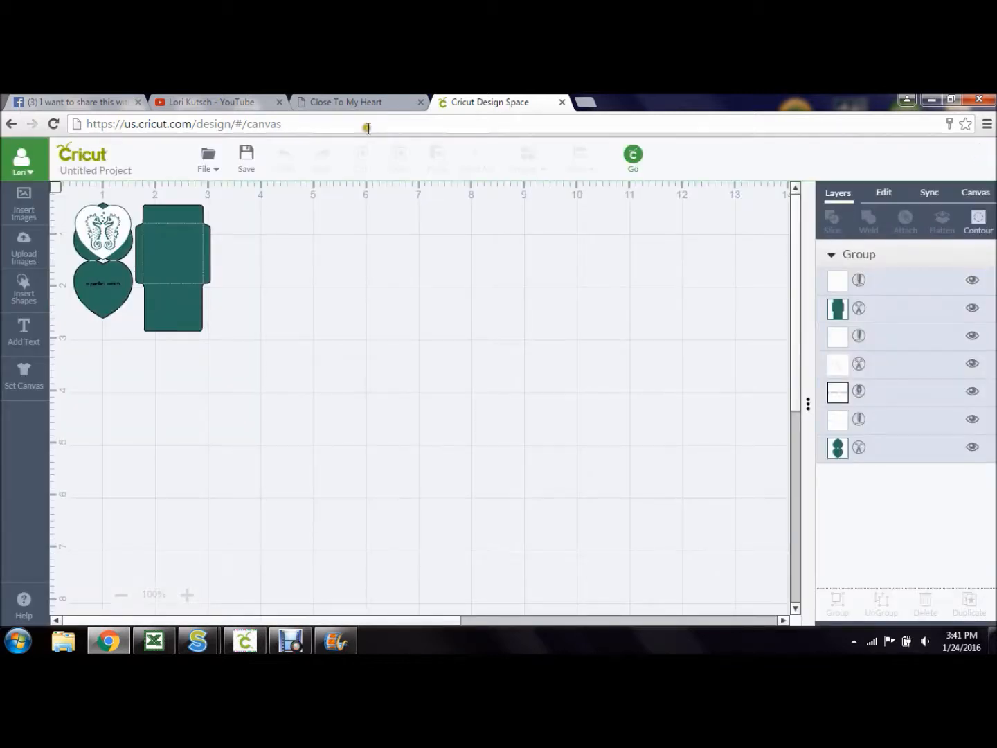
{"action": "left_click", "coordinate": [168, 267]}
{"action": "key", "text": "Delete"}
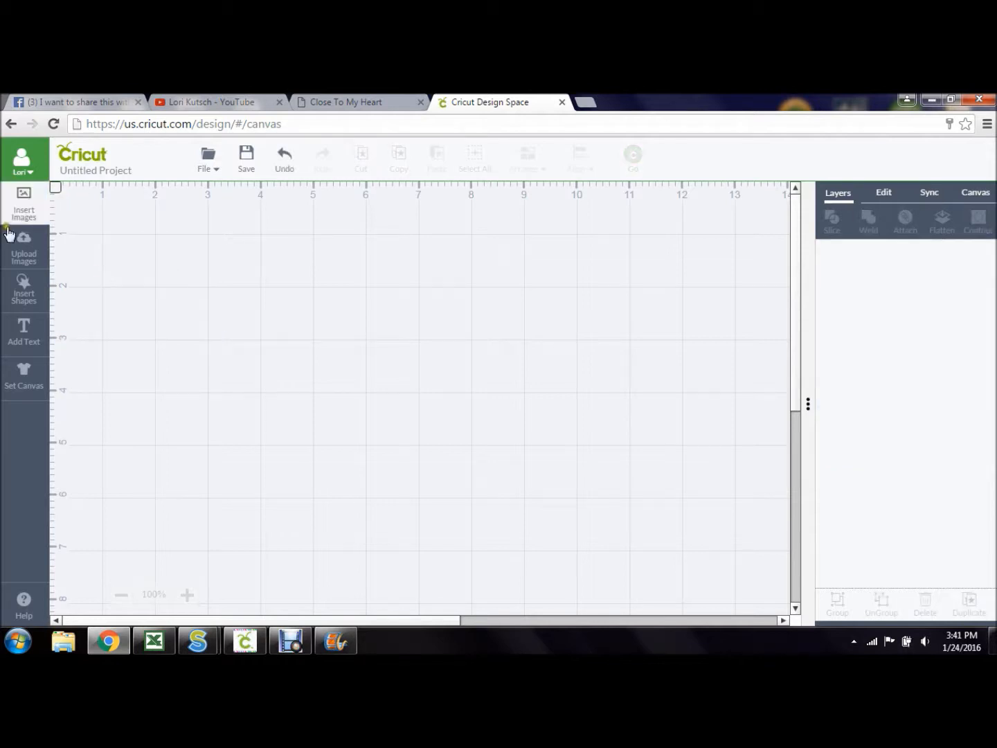
Add the text "Hi" to the canvas and move it to about 2 inches across and 3 inches down
{"action": "left_click", "coordinate": [24, 330]}
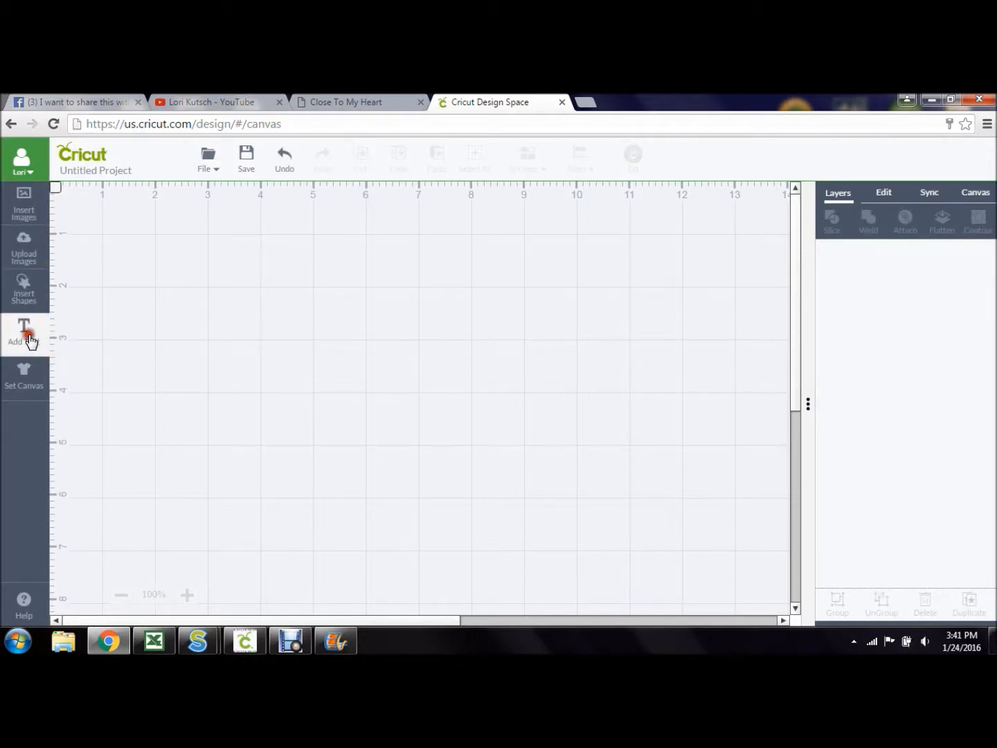
{"action": "left_click", "coordinate": [197, 329]}
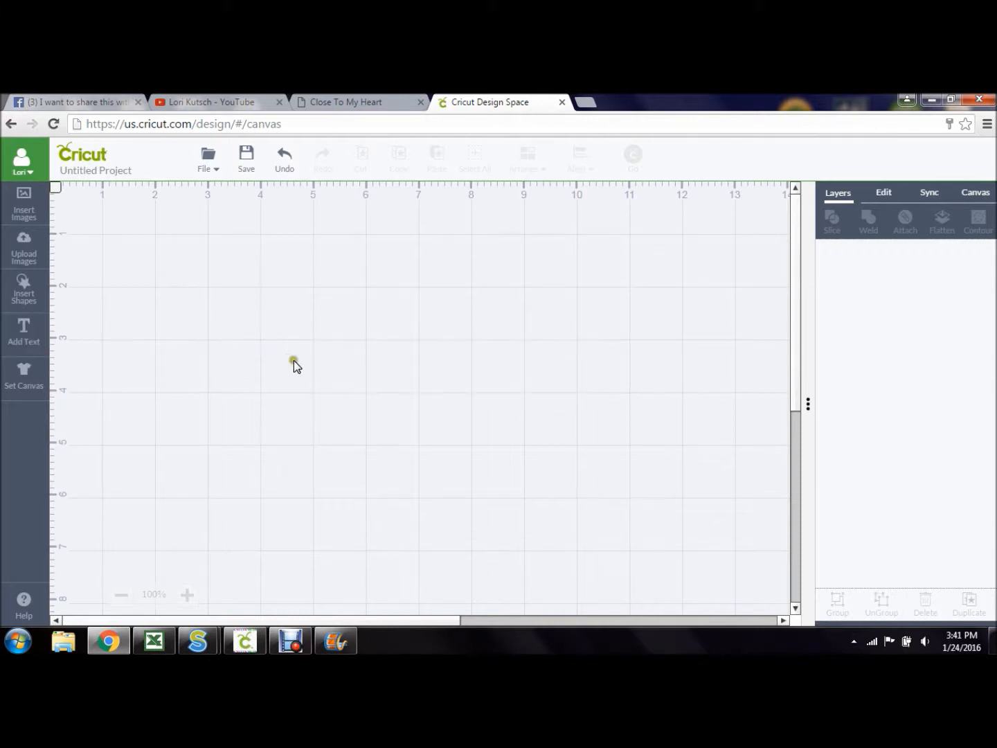
{"action": "left_click", "coordinate": [24, 329]}
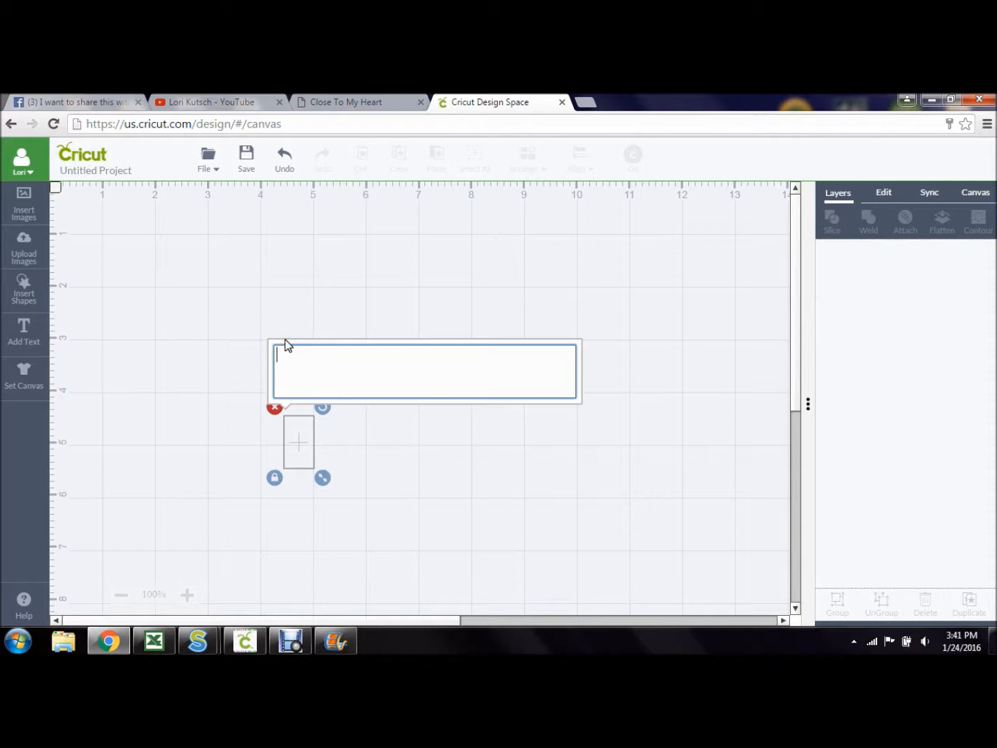
{"action": "left_click", "coordinate": [416, 431]}
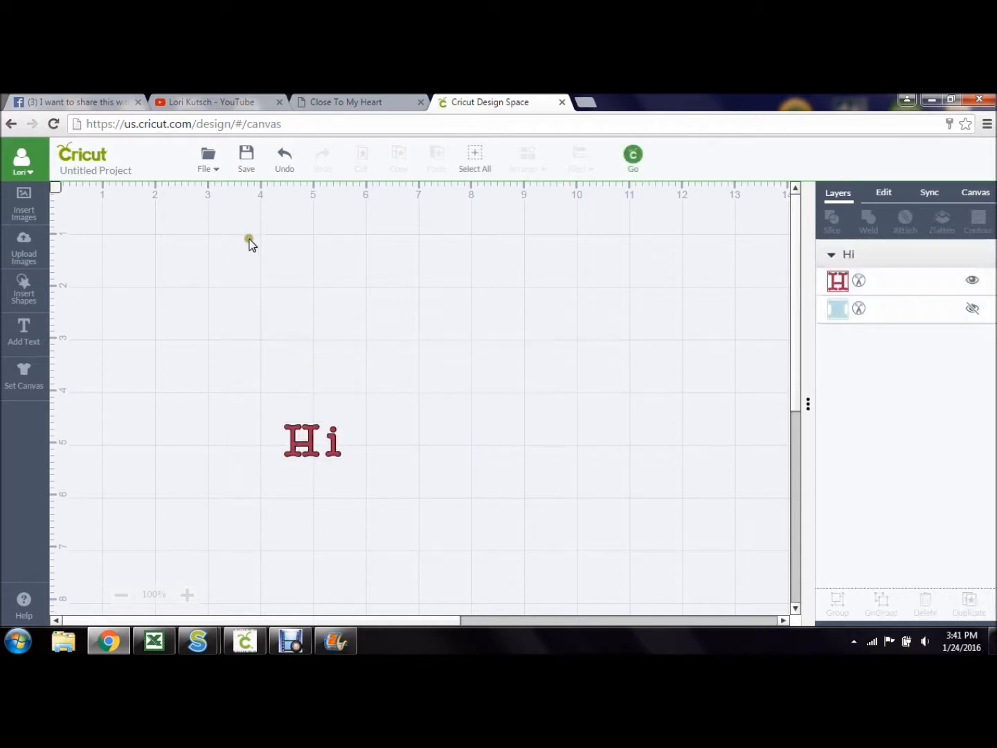
{"action": "left_click_drag", "start_coordinate": [313, 449], "coordinate": [184, 330]}
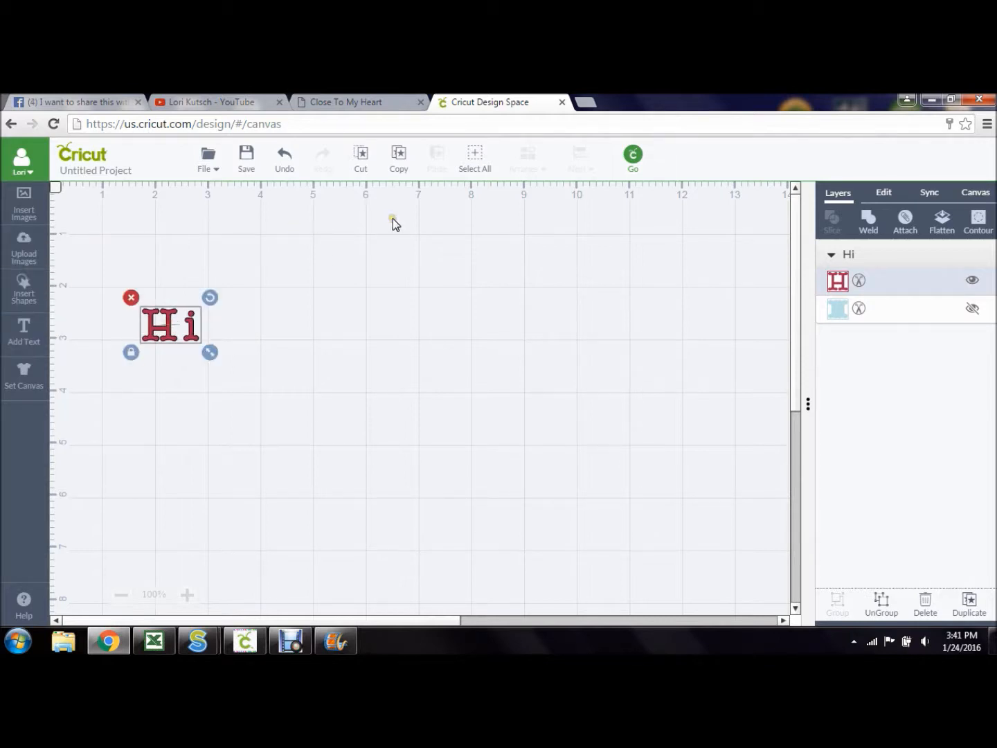
Insert a square at the canvas's upper-left corner and enlarge it to about 6 by 6 inches
{"action": "left_click", "coordinate": [31, 291]}
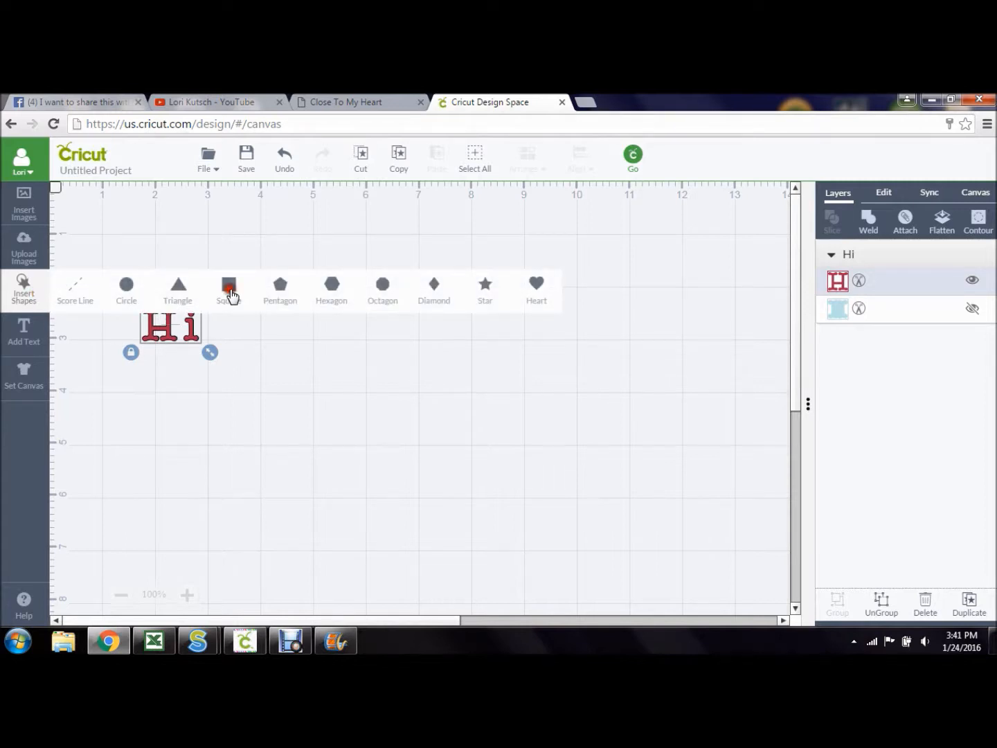
{"action": "left_click", "coordinate": [231, 294]}
{"action": "left_click_drag", "start_coordinate": [404, 521], "coordinate": [96, 218]}
{"action": "left_click_drag", "start_coordinate": [184, 320], "coordinate": [450, 521]}
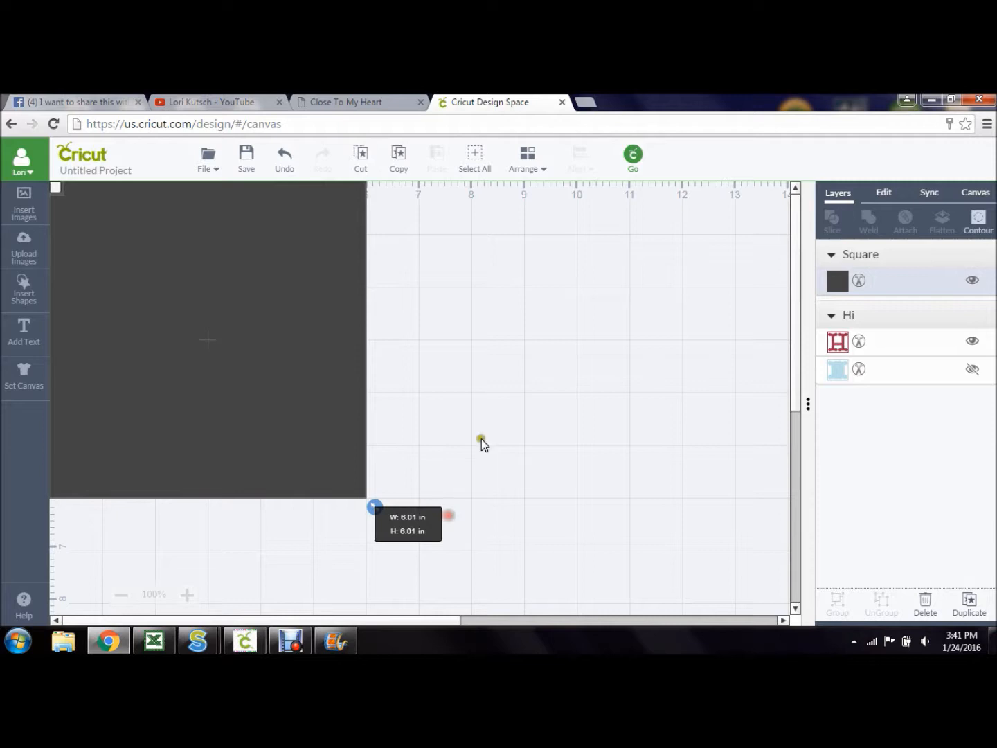
Send the square backward behind the text and position "Hi" in the square's upper-right corner
{"action": "left_click", "coordinate": [524, 170]}
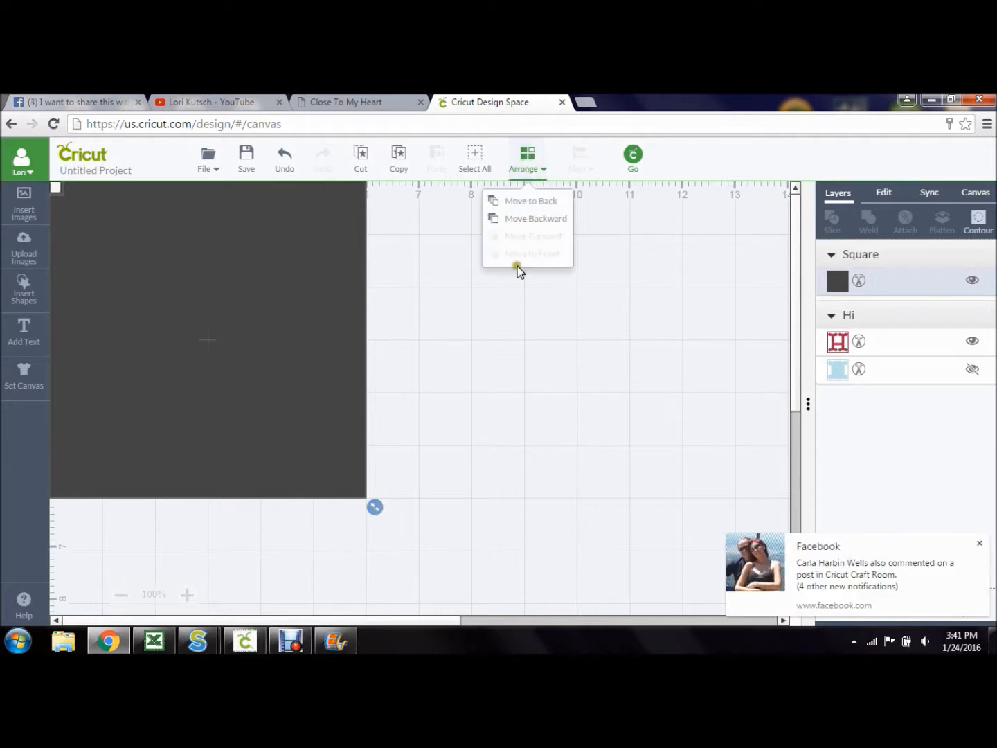
{"action": "left_click", "coordinate": [527, 218]}
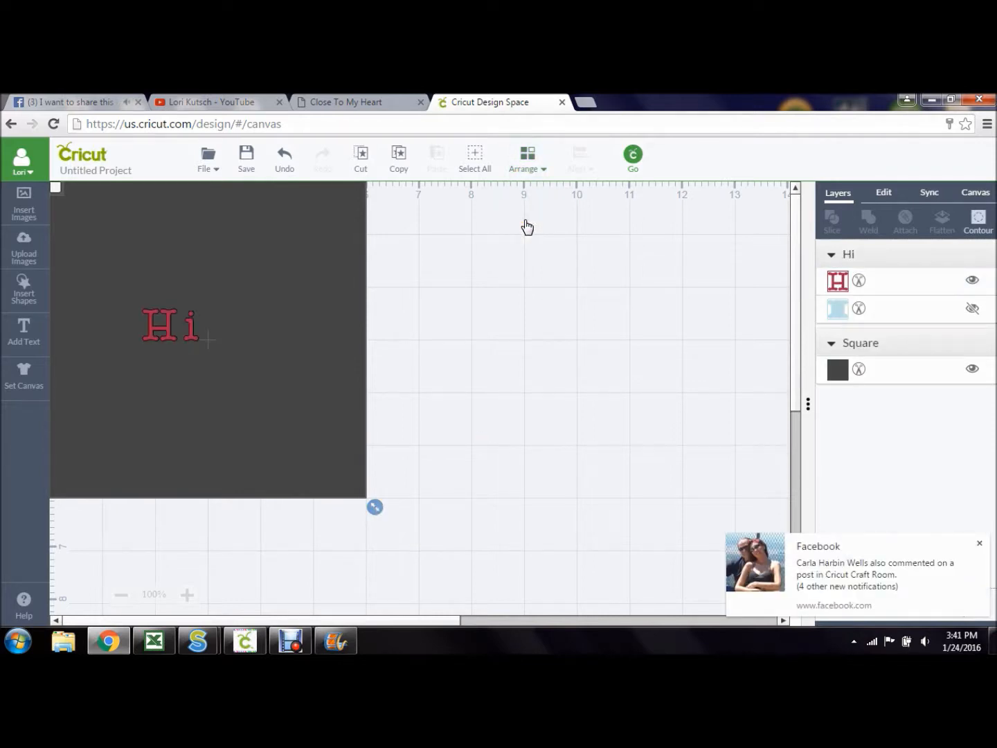
{"action": "left_click_drag", "start_coordinate": [163, 340], "coordinate": [294, 216]}
{"action": "left_click_drag", "start_coordinate": [289, 205], "coordinate": [311, 208]}
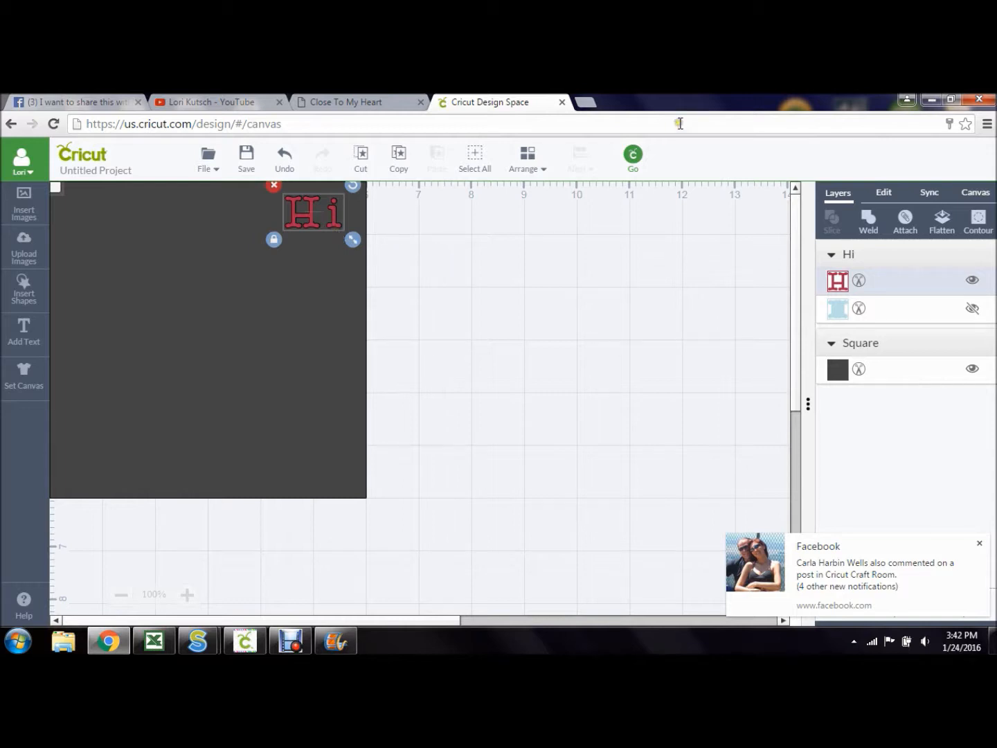
Preview the project's mats, examine where "Hi" is placed on the second one, and return to the canvas
{"action": "left_click", "coordinate": [631, 159]}
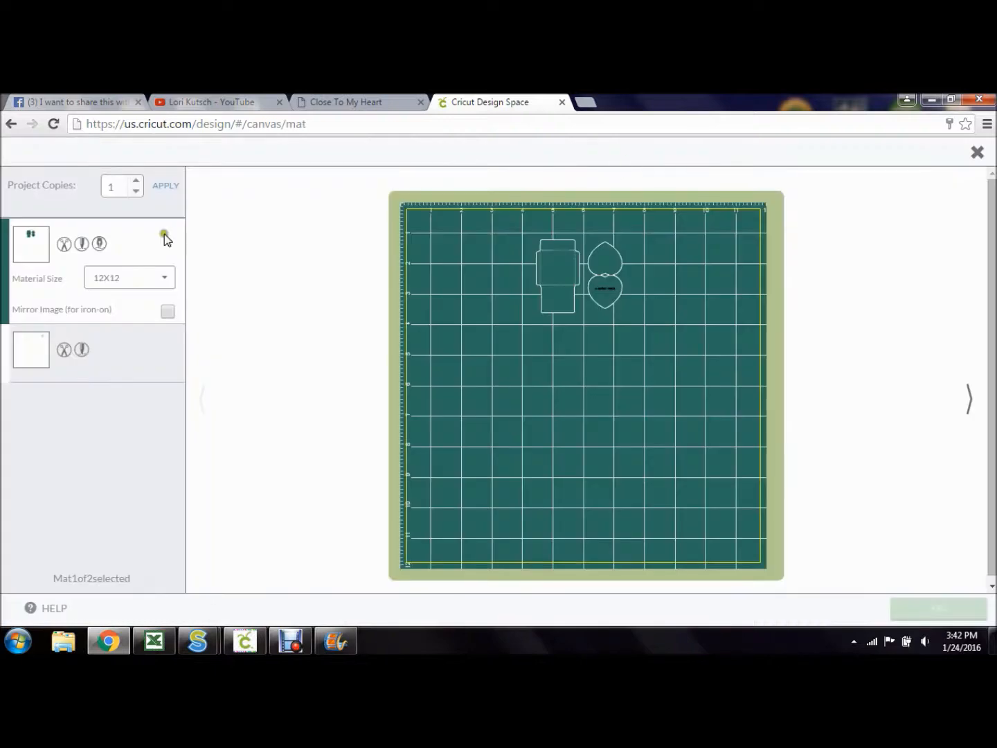
{"action": "left_click", "coordinate": [66, 354]}
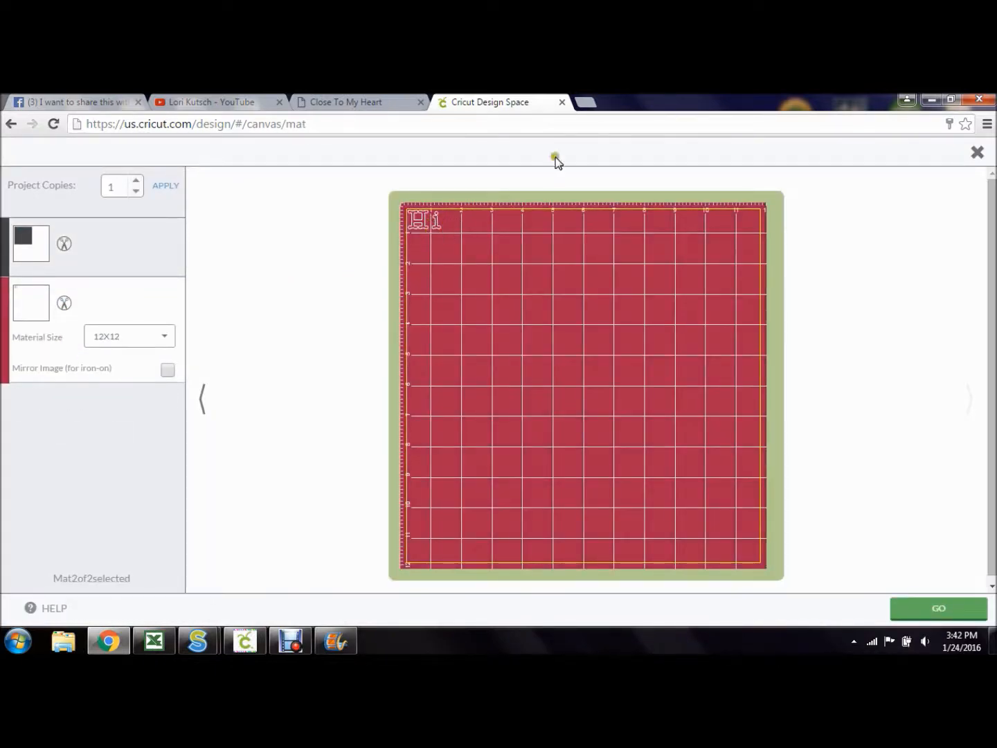
{"action": "left_click", "coordinate": [977, 153]}
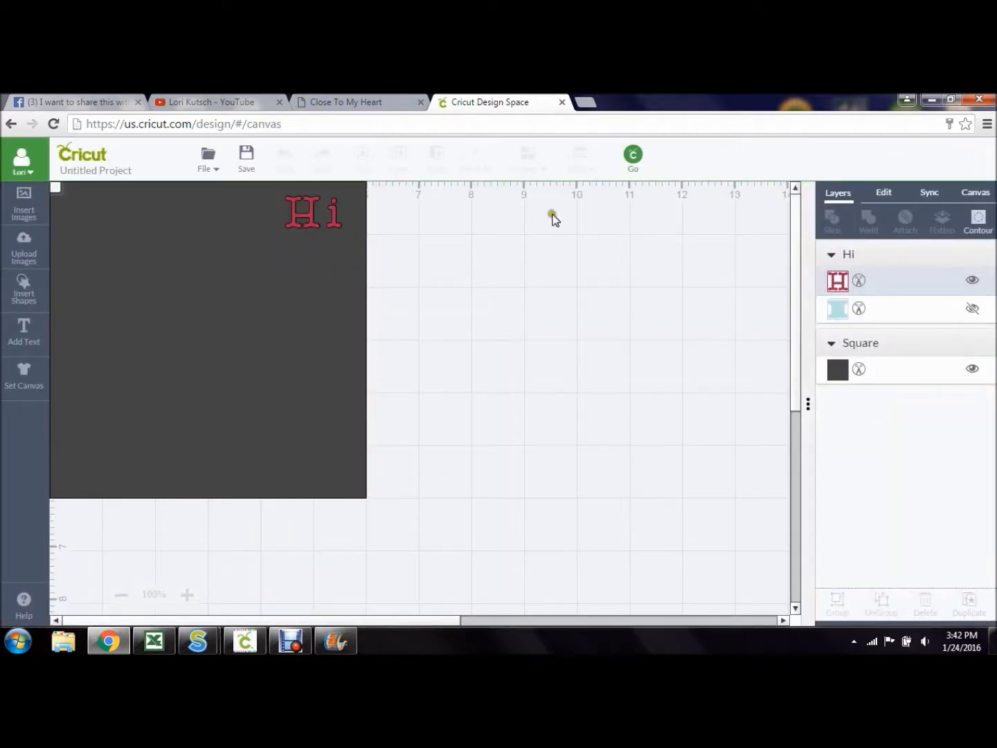
Attach "Hi" to the square and check the attached set's placement in the mat preview
{"action": "left_click", "coordinate": [278, 324]}
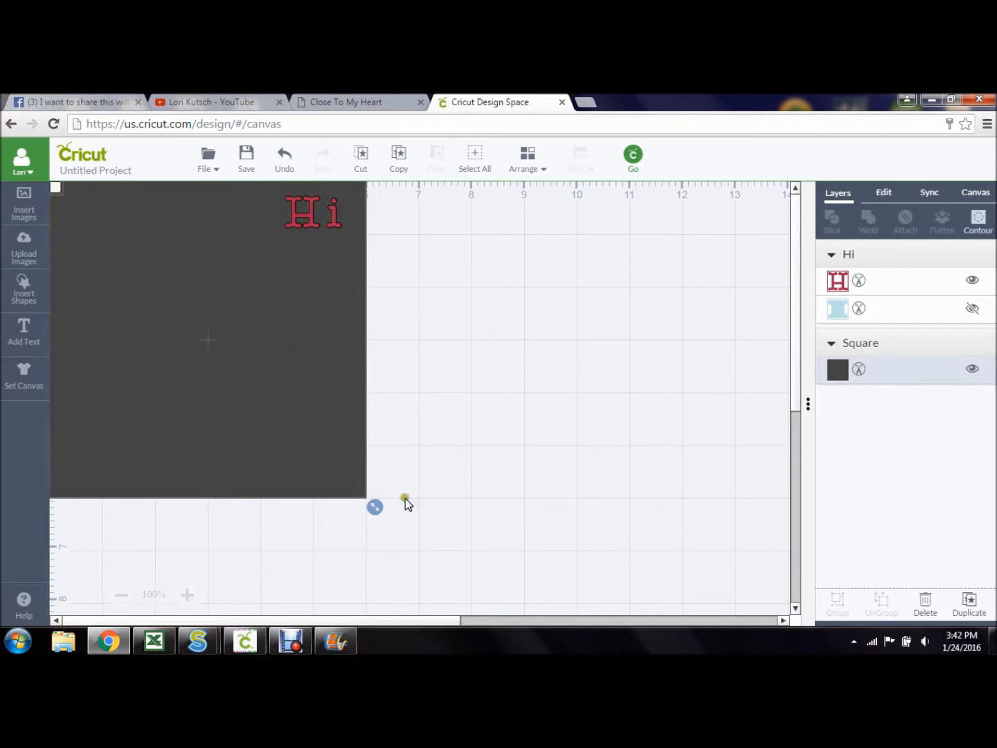
{"action": "left_click", "coordinate": [304, 211], "text": "shift"}
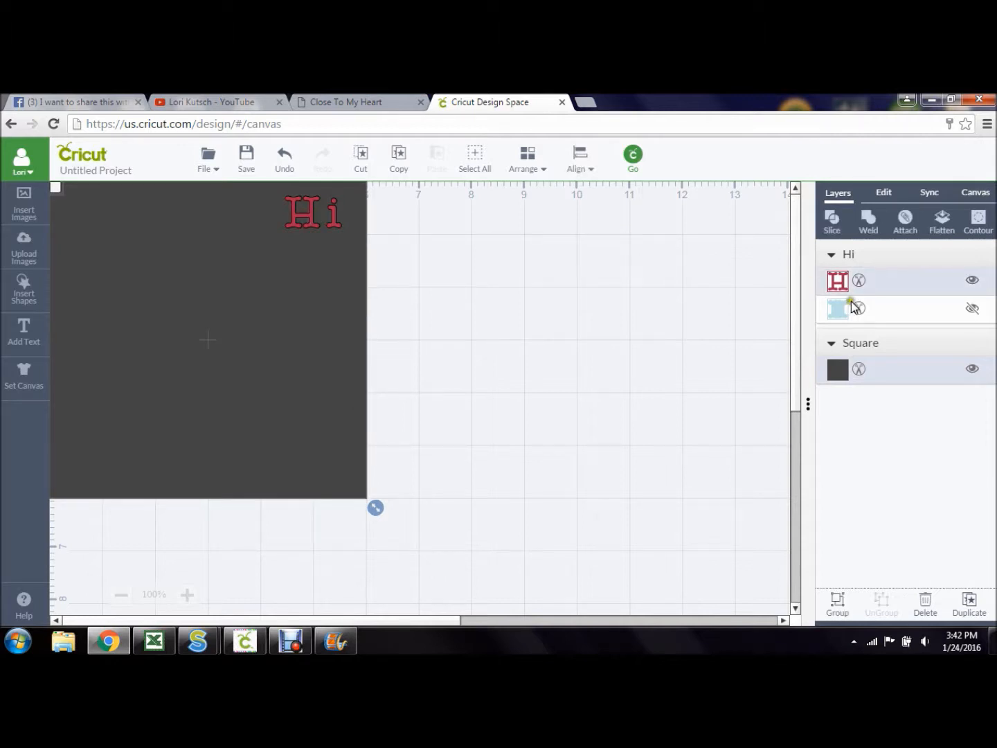
{"action": "left_click", "coordinate": [906, 221]}
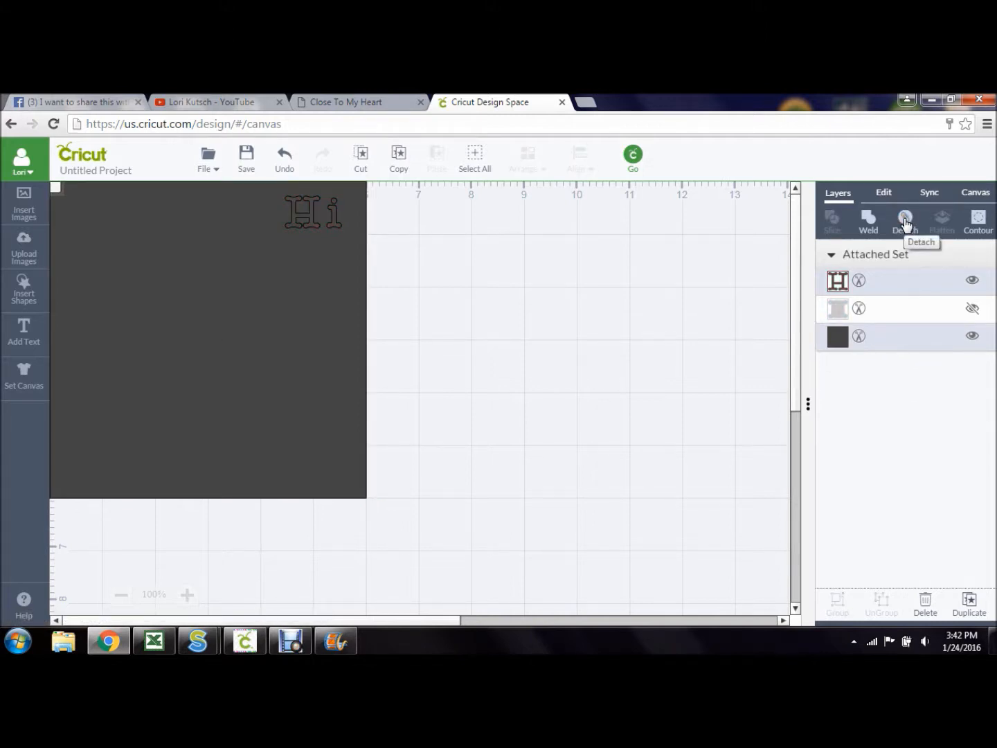
{"action": "left_click", "coordinate": [564, 252]}
{"action": "left_click", "coordinate": [631, 160]}
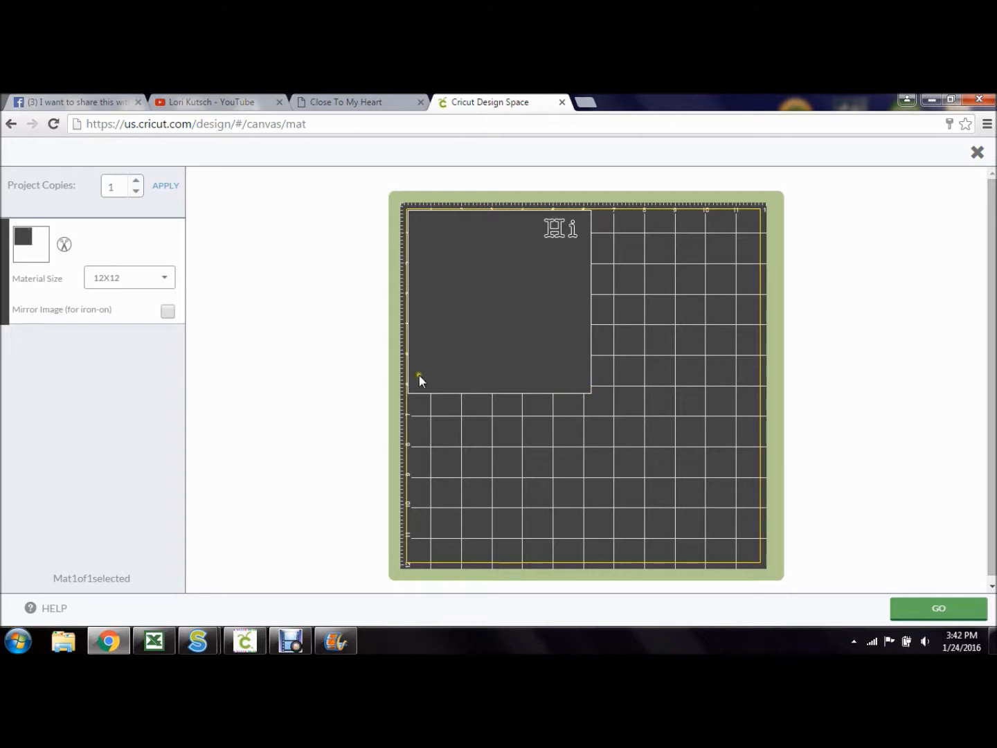
{"action": "left_click", "coordinate": [977, 153]}
Hide the square in the attached set and preview the mat with only "Hi" left to cut
{"action": "left_click", "coordinate": [305, 355]}
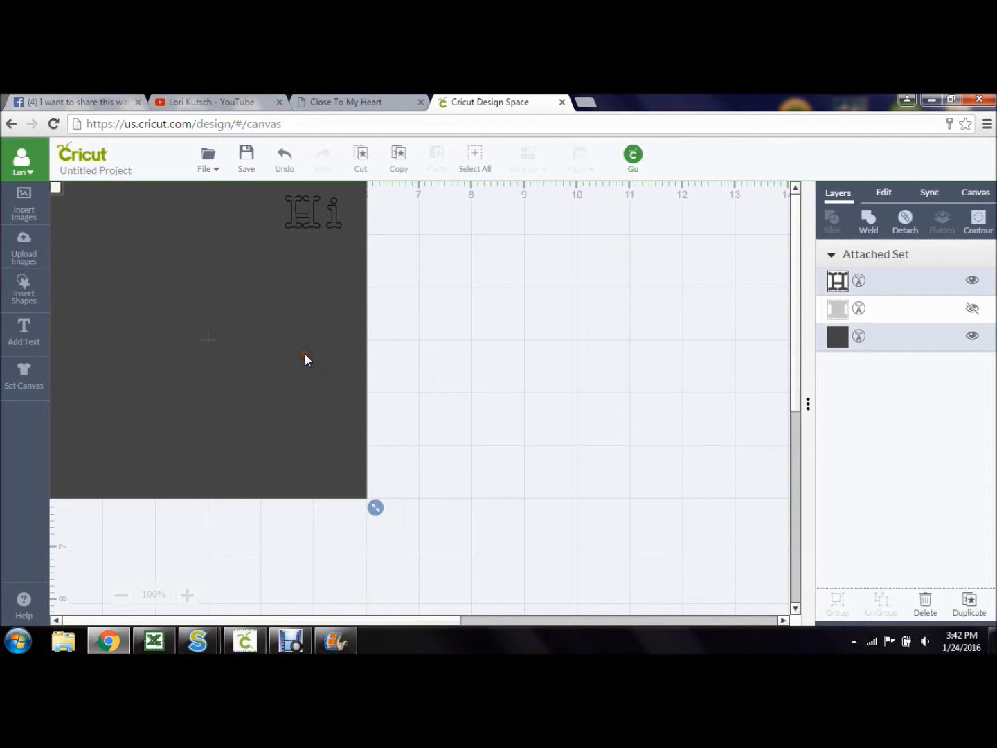
{"action": "left_click", "coordinate": [972, 337]}
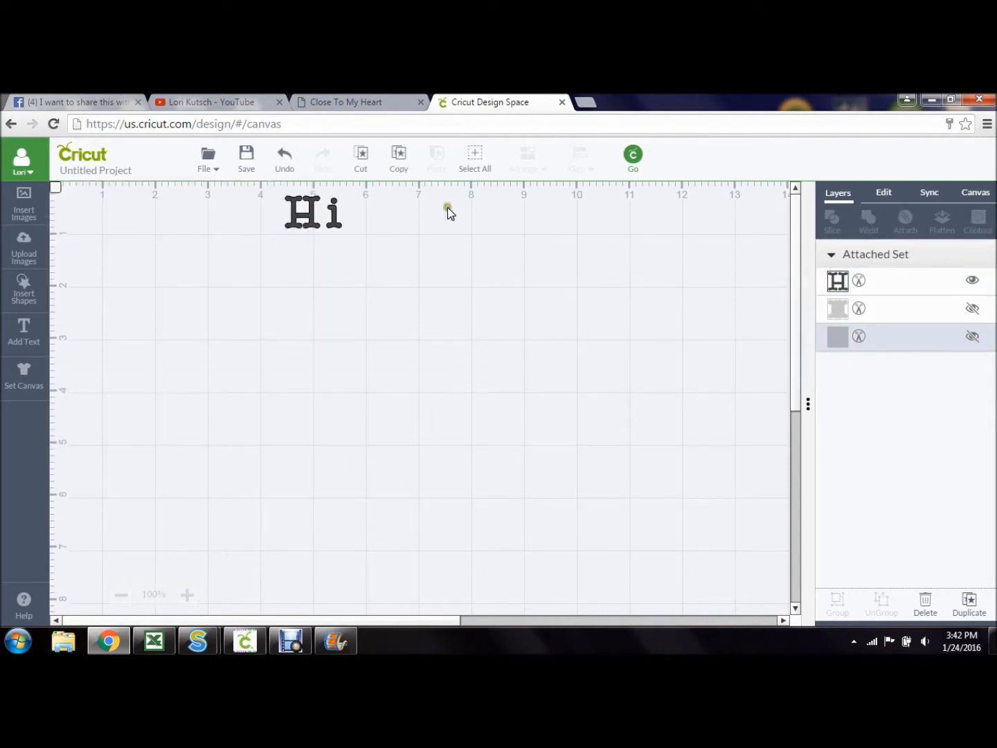
{"action": "left_click", "coordinate": [633, 155]}
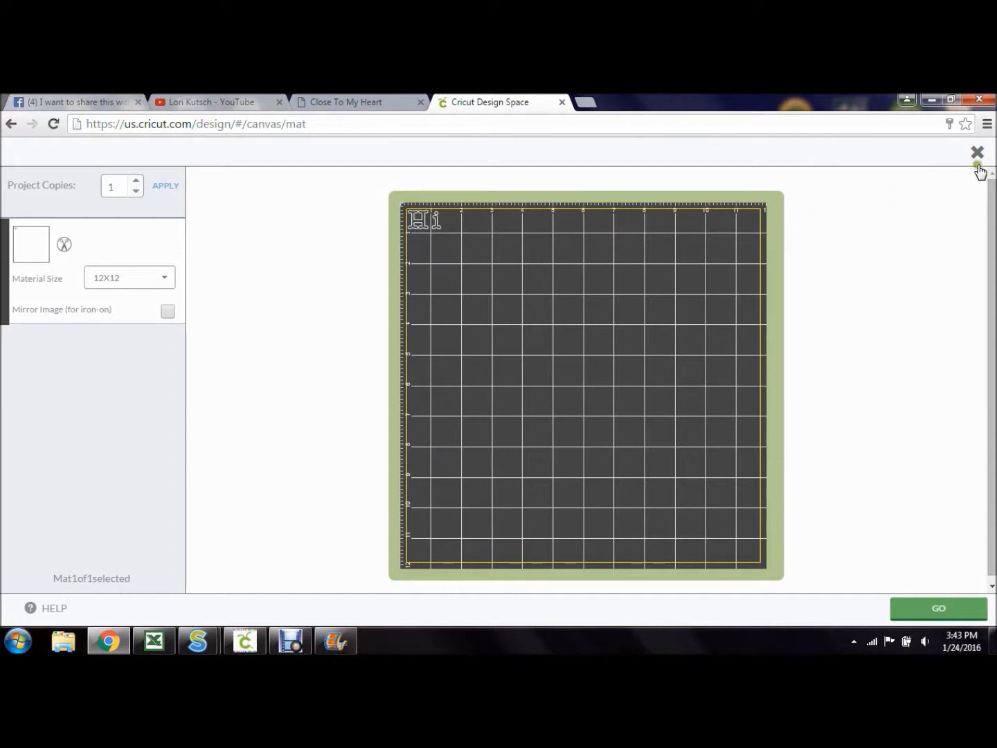
Move "Hi" on the mat to about 5 inches across and 1 inch down, and return to the canvas
{"action": "left_click_drag", "start_coordinate": [419, 225], "coordinate": [551, 231]}
{"action": "left_click", "coordinate": [473, 268]}
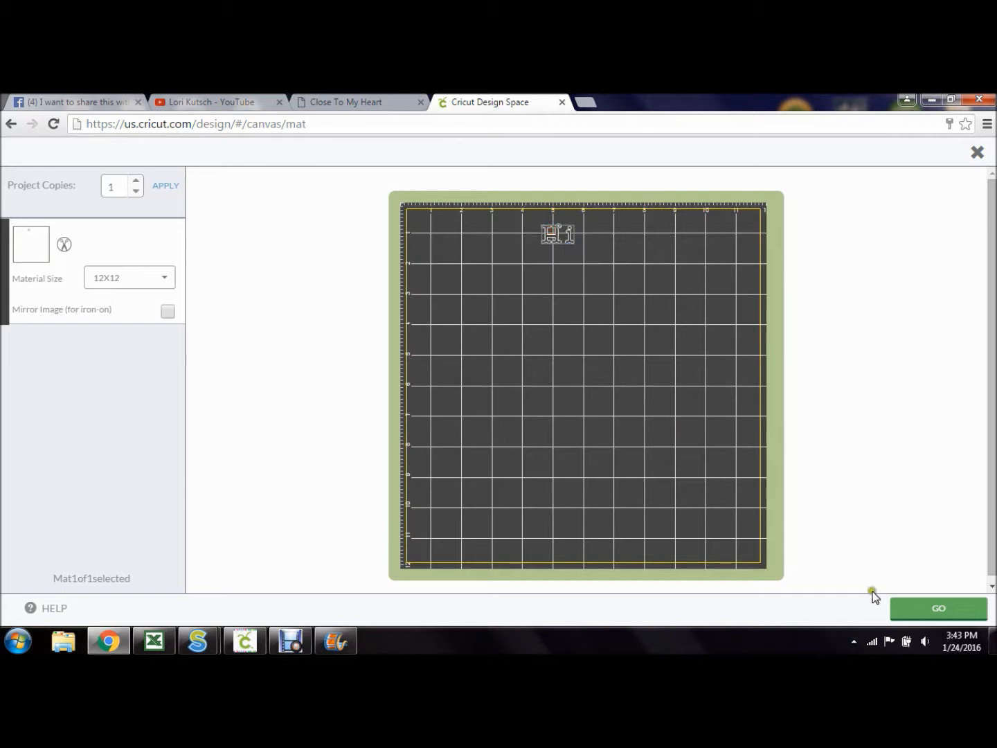
{"action": "left_click", "coordinate": [977, 153]}
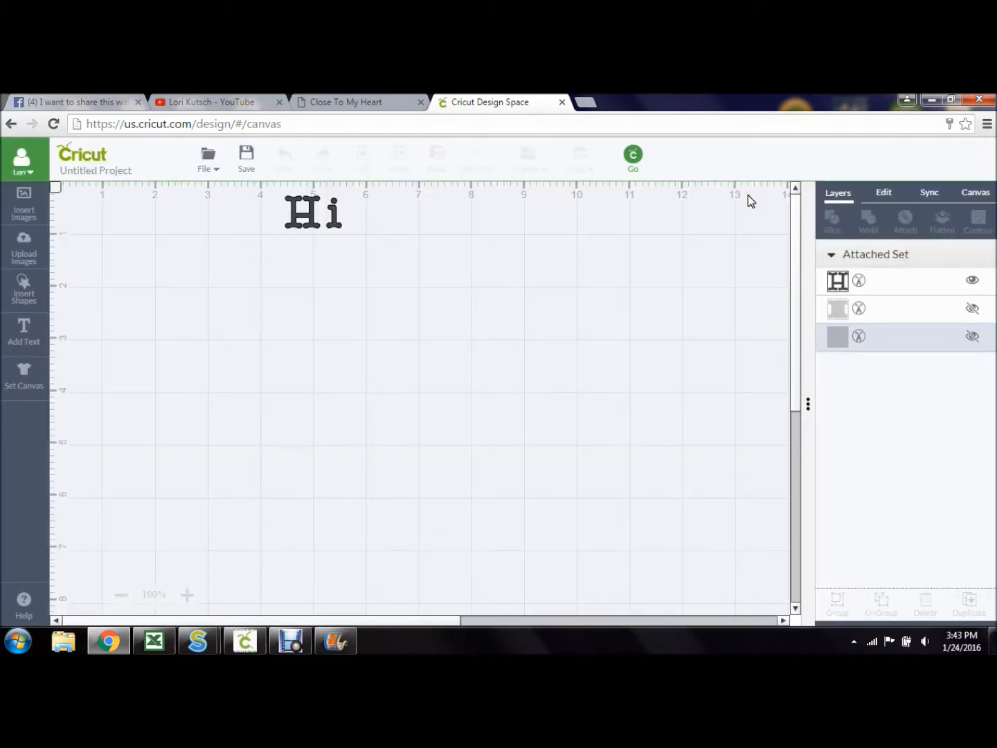